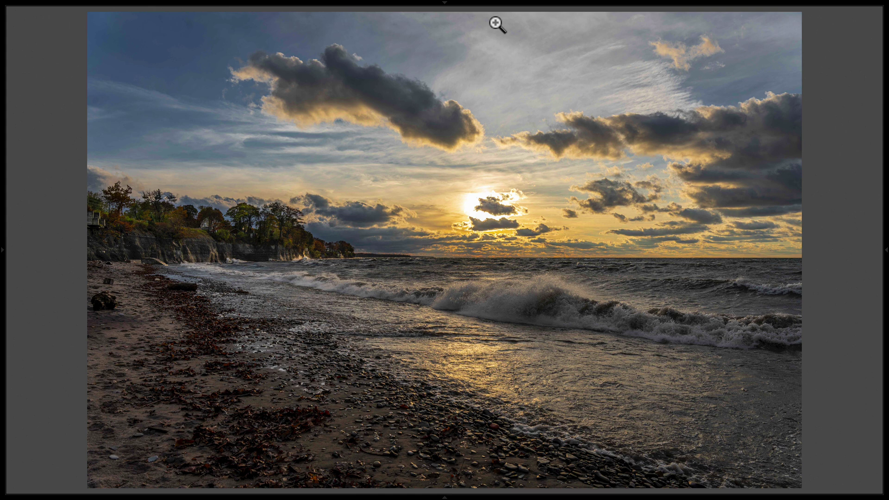
- Quit the running app instances with Cmd+Q, including the one showing the finished edit
key(super+q)
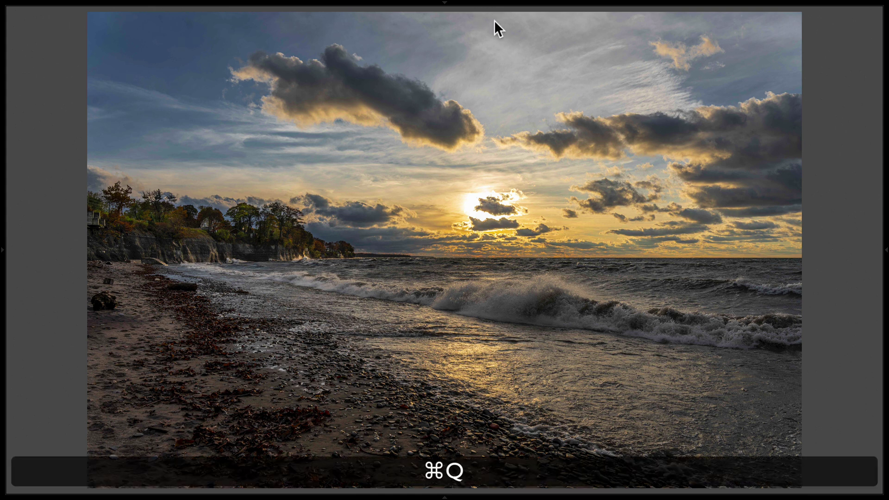
key(super+q)
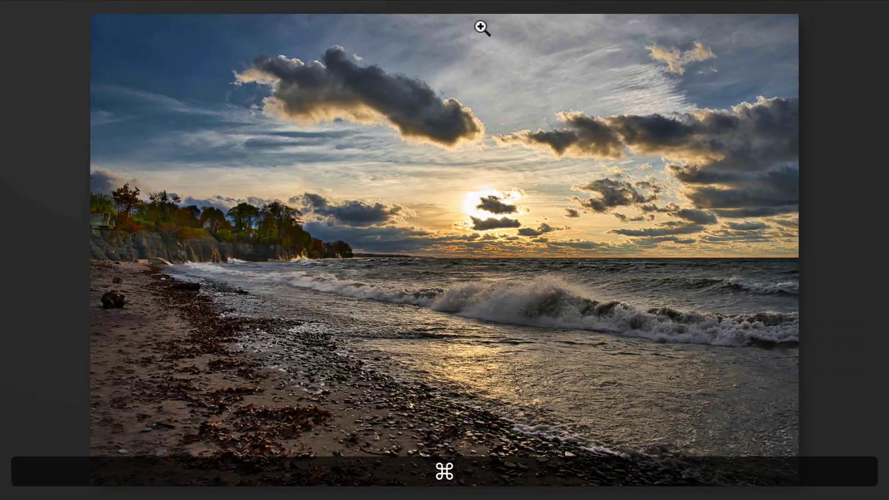
key(super+q)
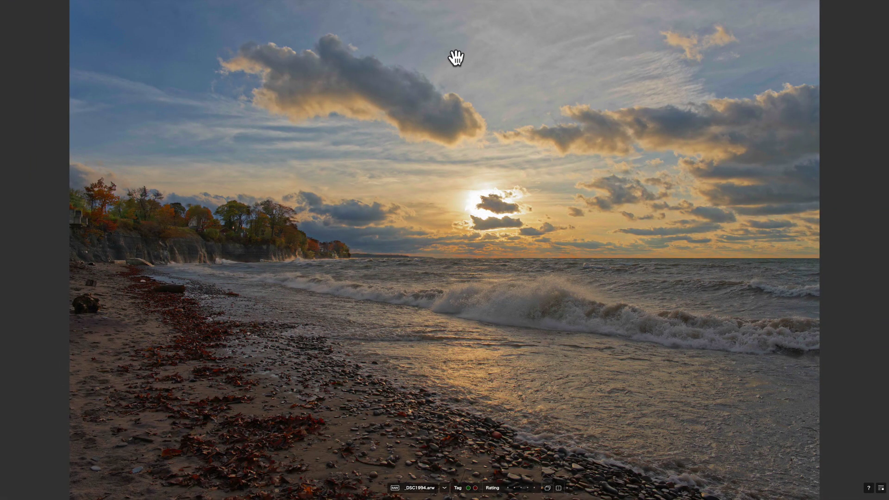
key(super+q)
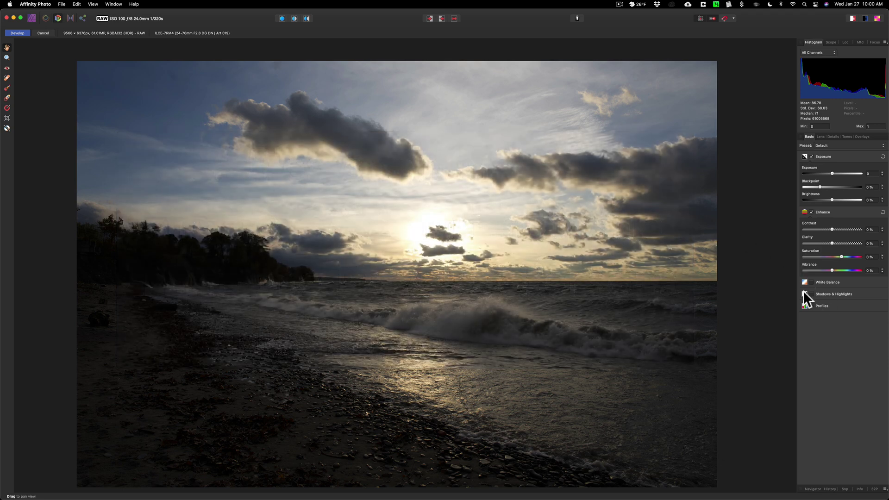
- Enable Shadows & Highlights, lifting Shadows to 80% and pulling Highlights to -84%
click(811, 294)
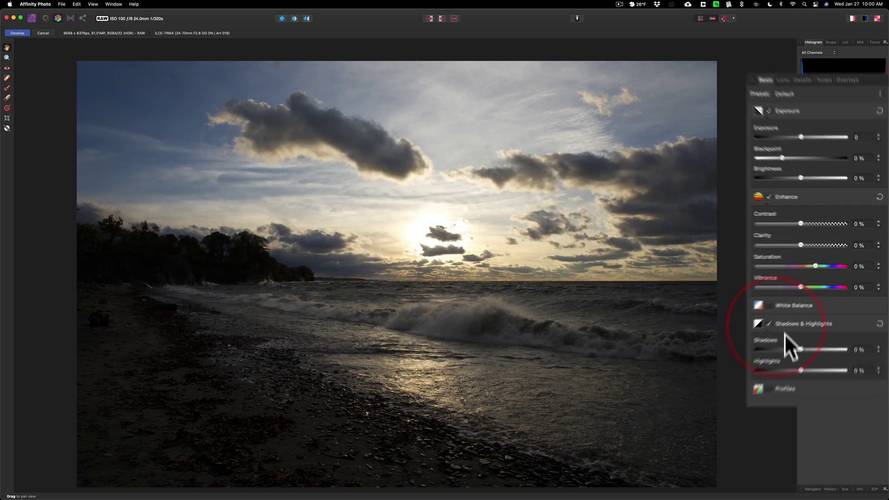
drag(773, 379, 818, 379)
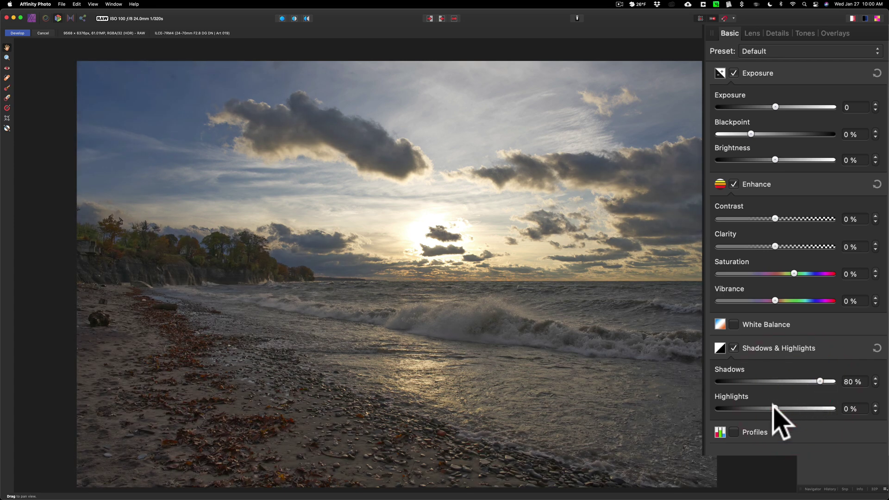
drag(775, 408, 725, 407)
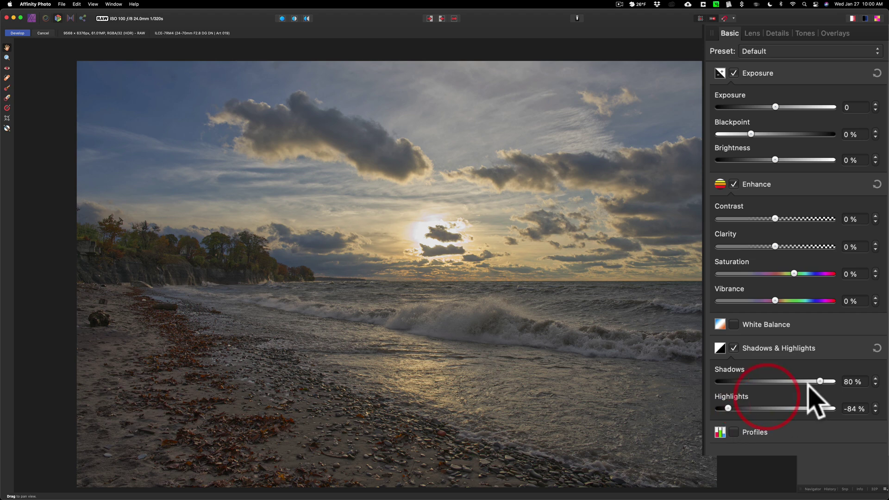
- Reset Exposure to zero and settle Brightness at -4% and Blackpoint at 4%
mouse_move(772, 101)
mouse_down()
mouse_move(791, 101)
mouse_move(759, 104)
mouse_up()
double_click(760, 104)
drag(772, 155, 810, 156)
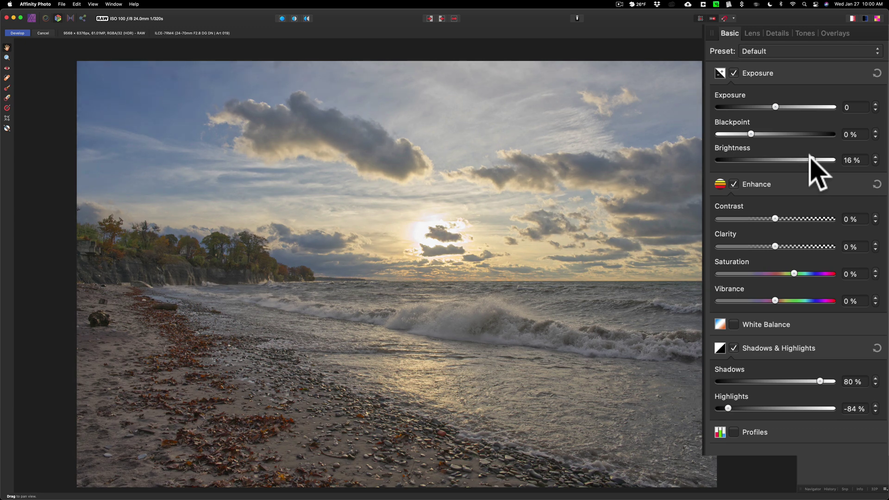
mouse_move(810, 156)
mouse_down()
mouse_move(739, 158)
mouse_move(771, 158)
mouse_move(754, 133)
mouse_move(764, 134)
mouse_up()
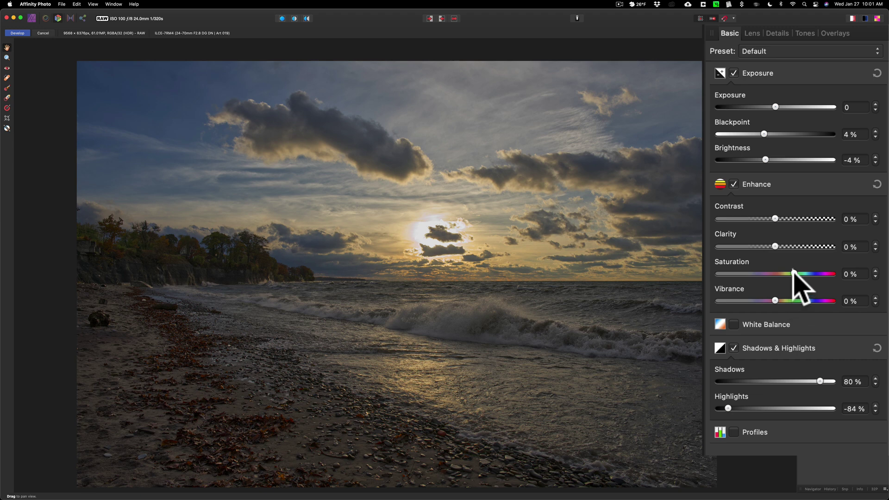
- Set Clarity to 8% and Saturation to 9% in the Enhance section
drag(793, 271, 780, 244)
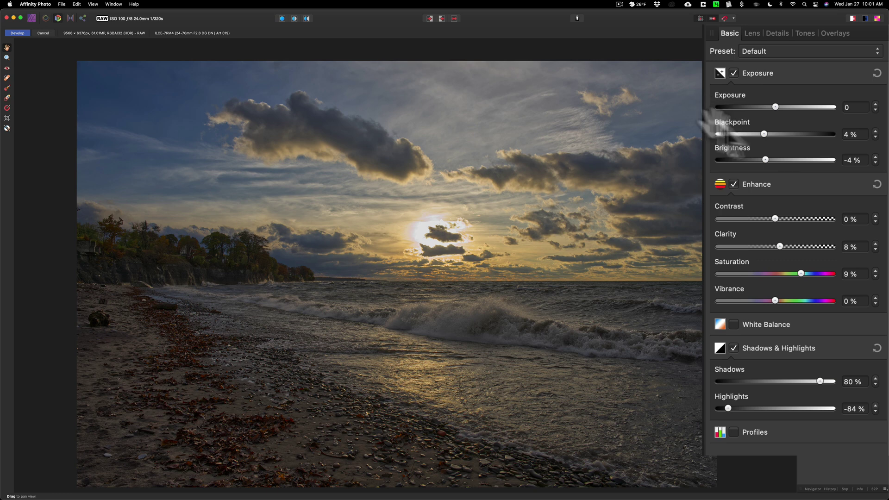
- Pick the Sigma 24-70mm f/2.8 IF EX DG HSM profile from the Lens tab's Lens Profile list
click(751, 34)
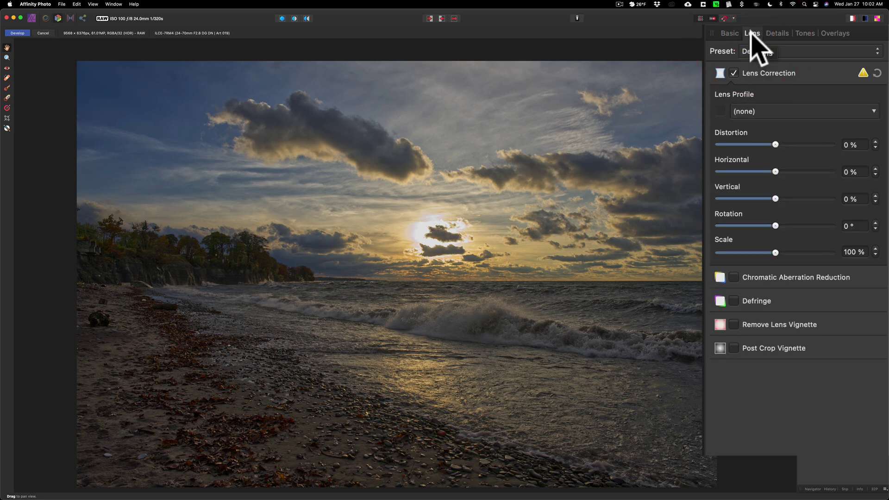
click(826, 175)
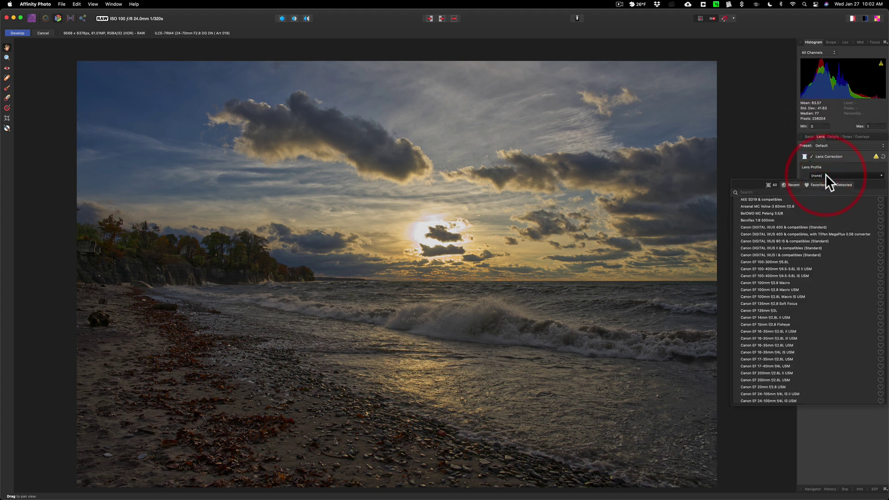
scroll(801, 250, down, 10)
scroll(802, 250, down, 15)
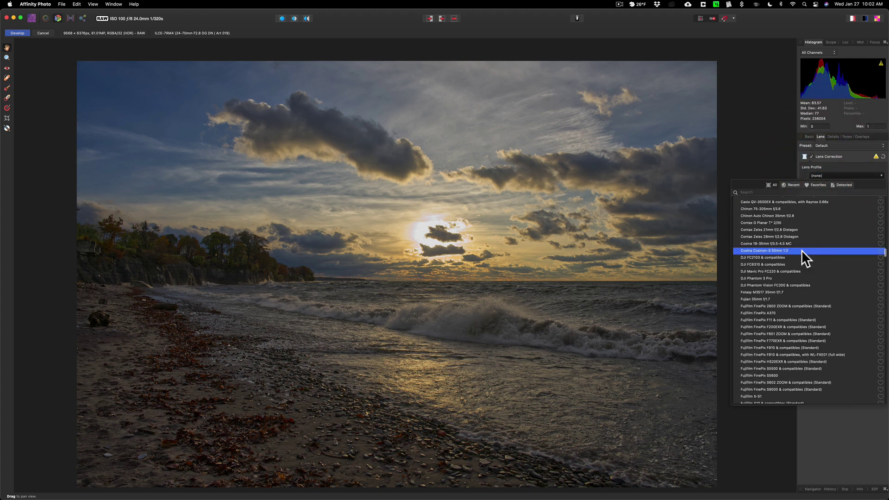
scroll(802, 250, down, 15)
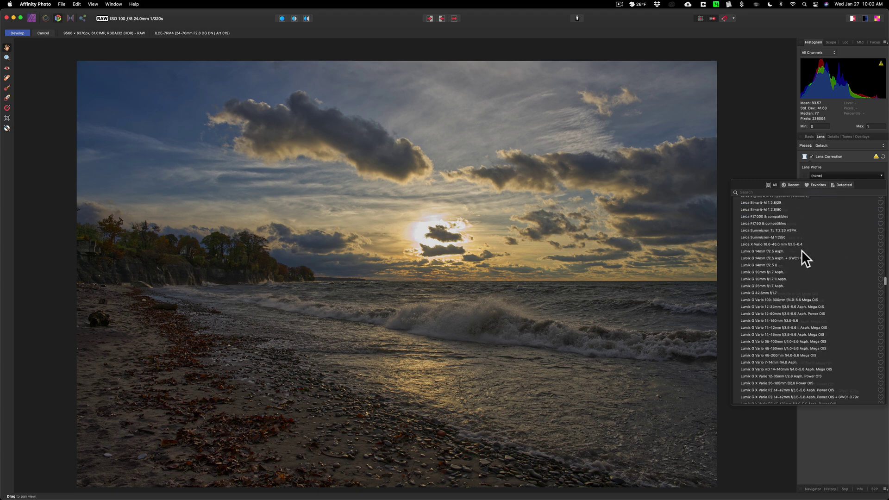
scroll(801, 250, down, 15)
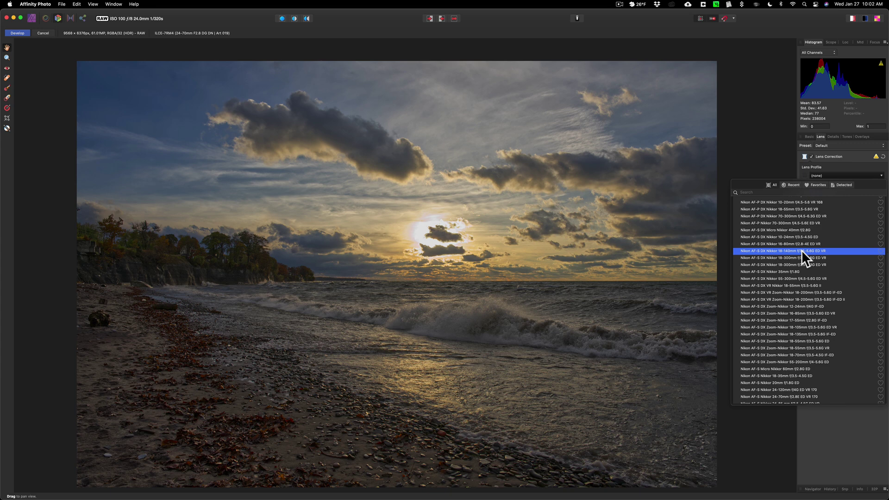
scroll(801, 250, down, 15)
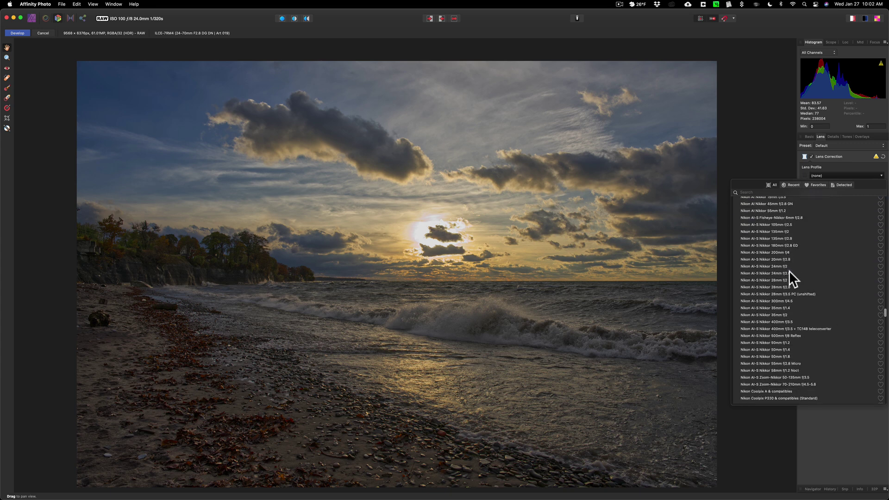
scroll(790, 271, down, 20)
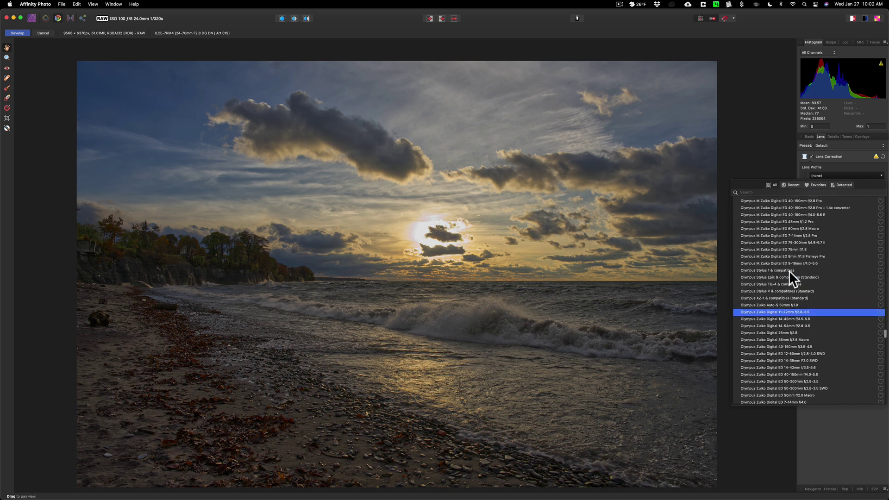
scroll(789, 271, down, 10)
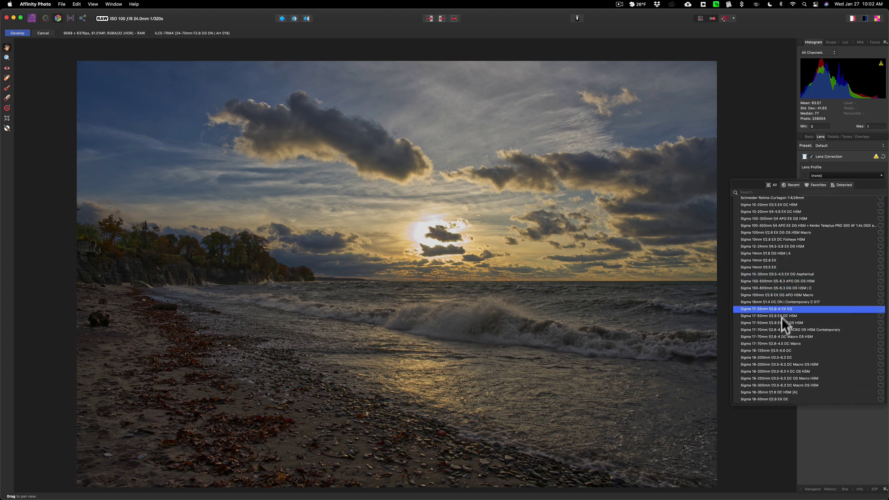
scroll(773, 352, down, 3)
scroll(774, 352, down, 2)
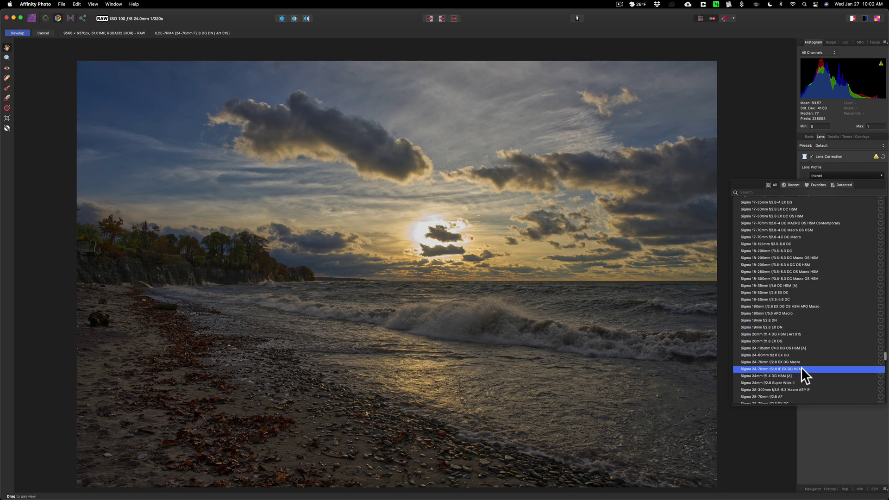
click(801, 367)
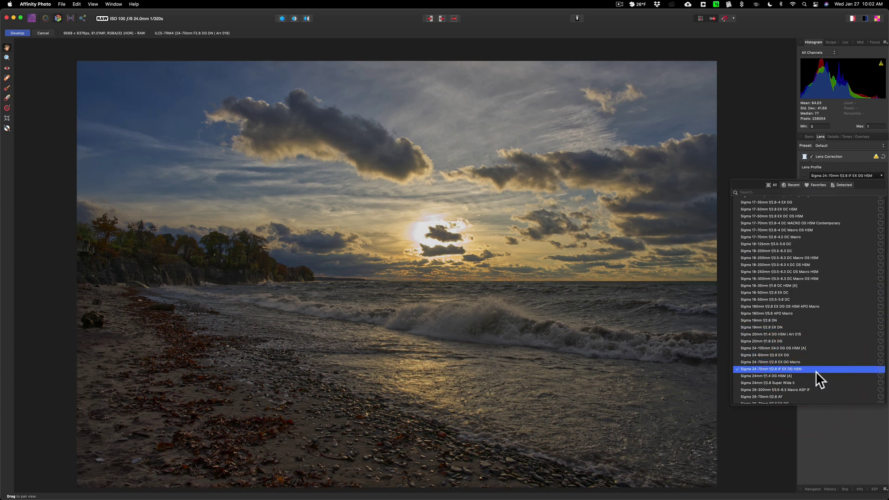
click(746, 146)
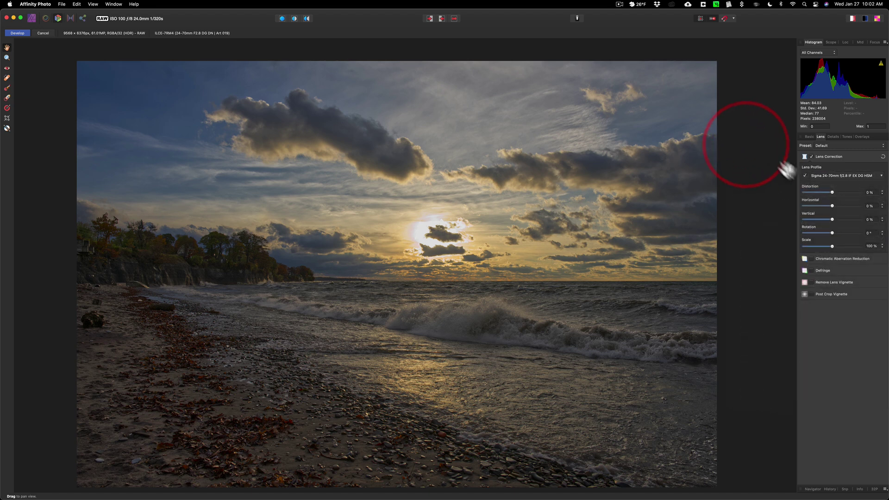
- Enable Detail Refinement on the Details tab with Radius 5% and Amount 24%
click(832, 136)
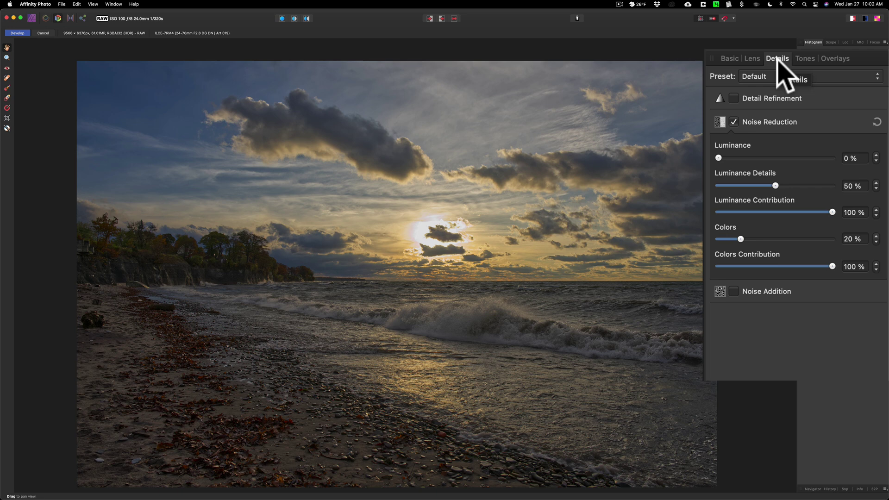
click(734, 98)
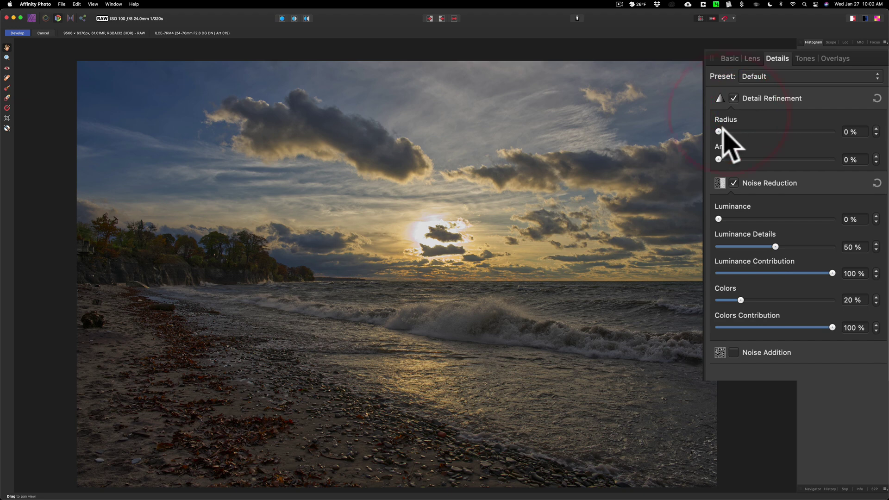
drag(719, 160, 747, 160)
drag(719, 131, 723, 132)
drag(747, 159, 756, 159)
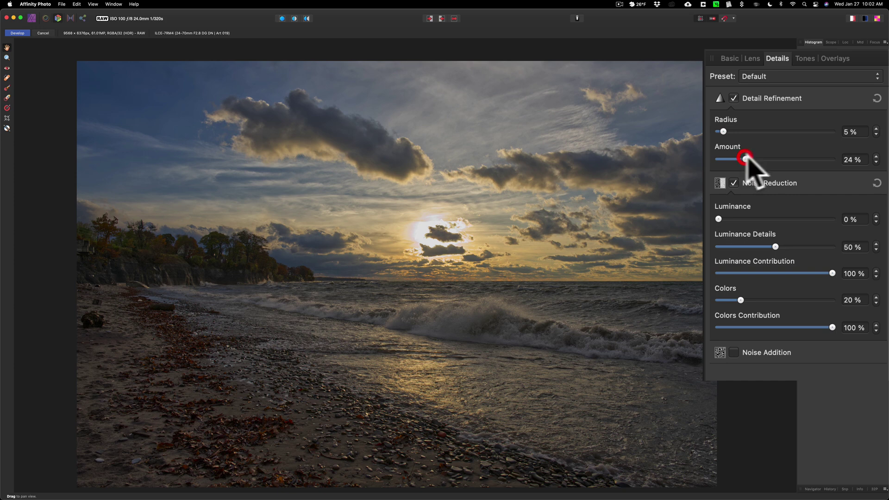
- Preview Black & White in the Tones tab, switch it back off, and return to Basic
click(804, 59)
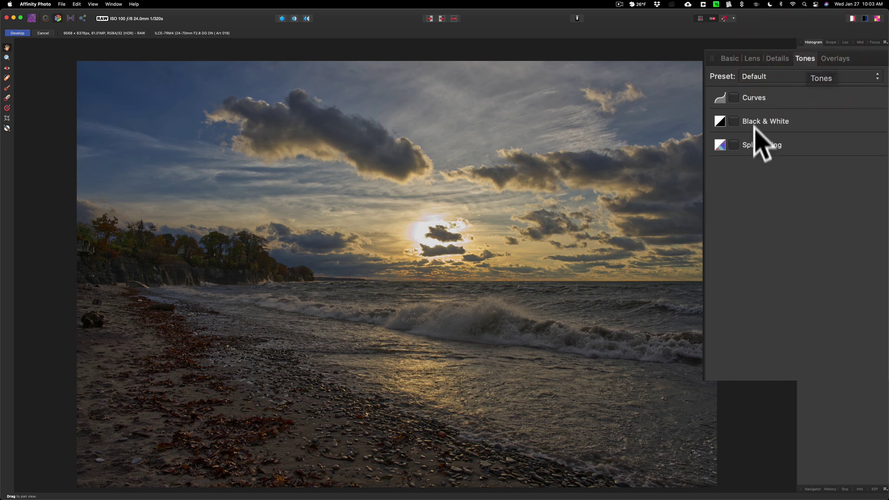
click(790, 119)
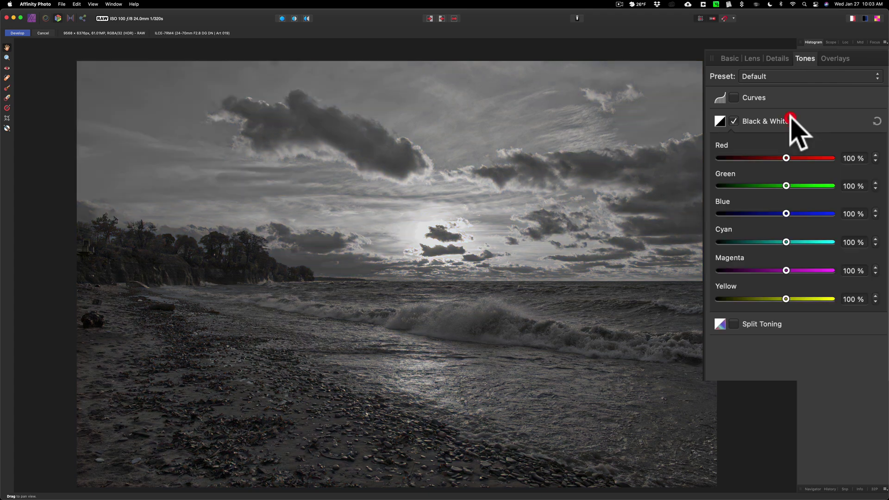
click(790, 119)
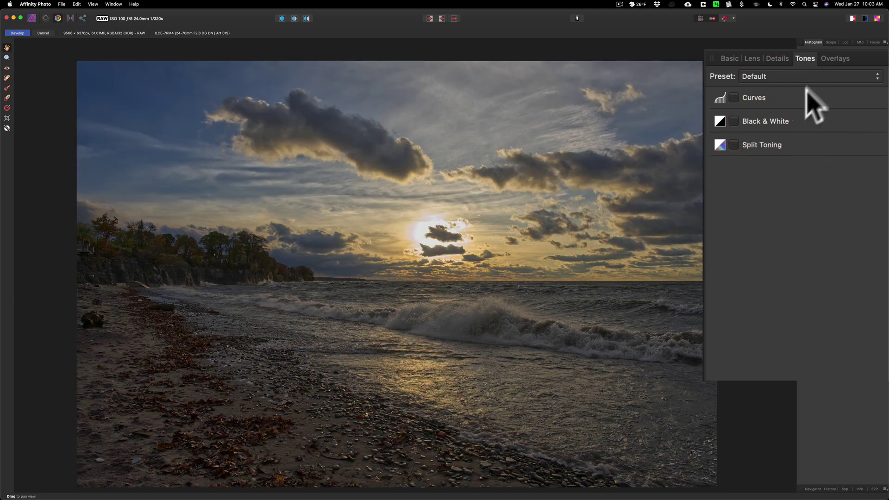
click(810, 137)
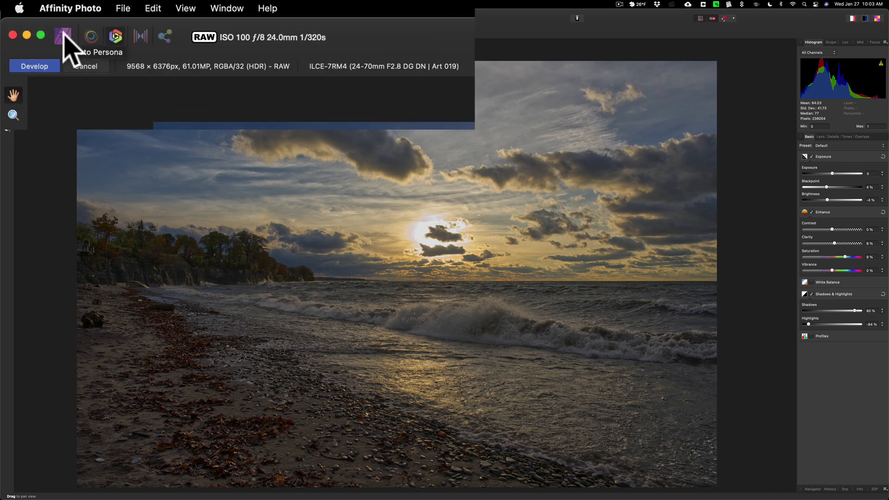
- Switch to the Photo Persona and choose Develop to commit the RAW edits
click(31, 17)
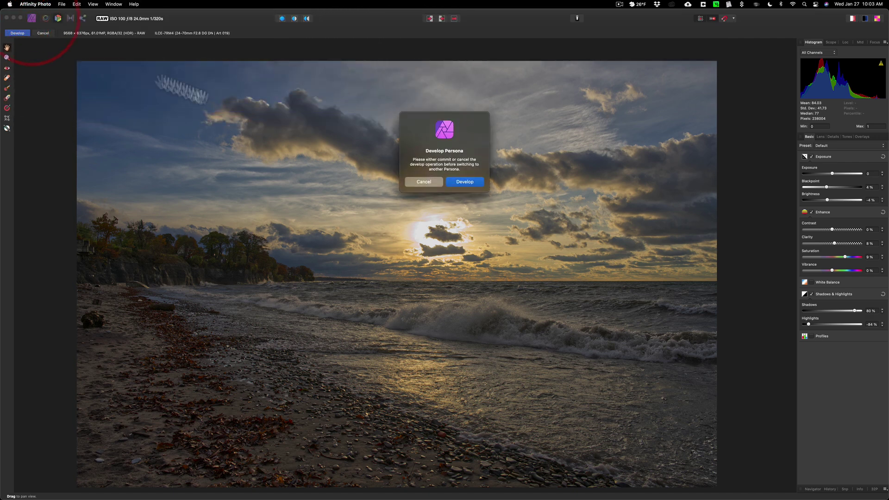
click(462, 181)
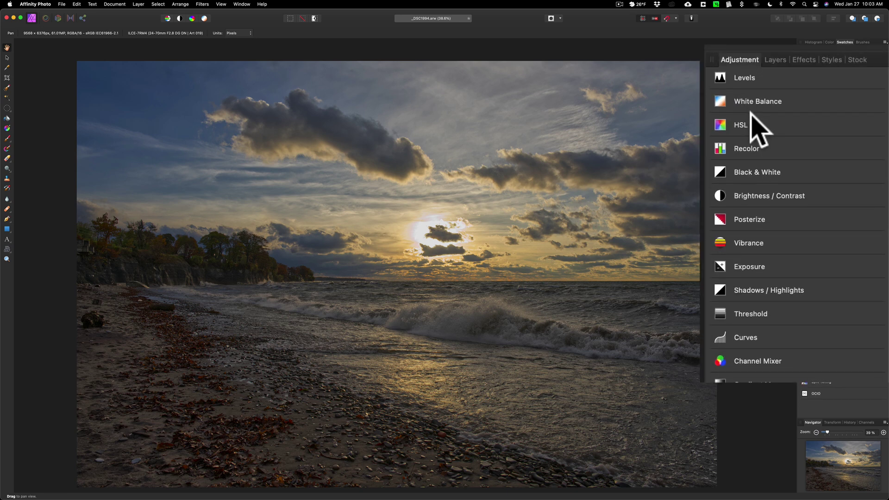
click(775, 60)
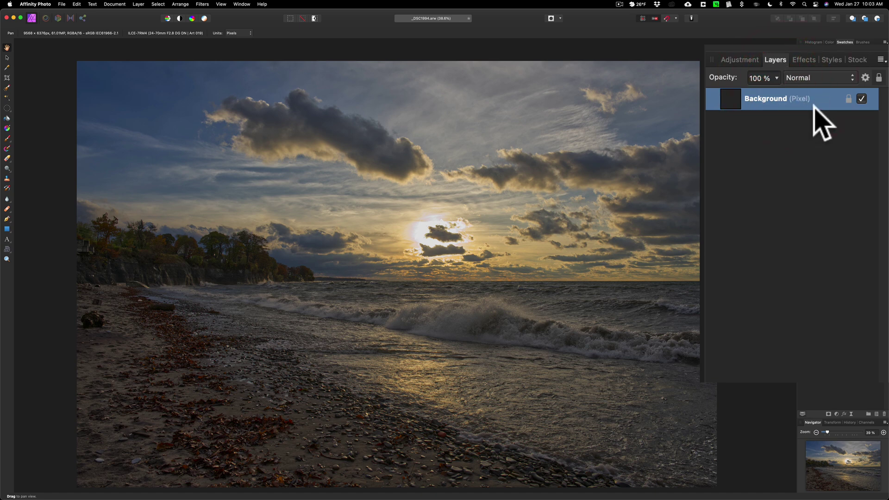
click(738, 60)
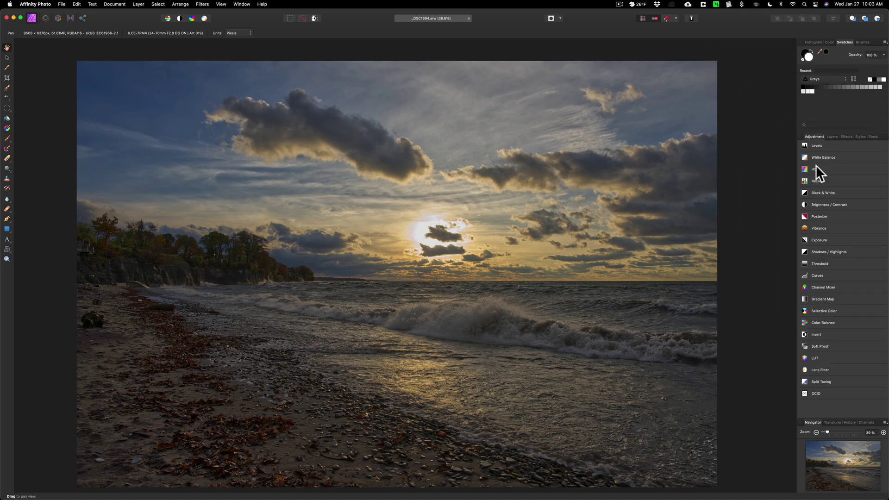
- Add an HSL Shift layer: yellow Saturation Shift 13%, blue Luminosity Shift -10%
click(816, 167)
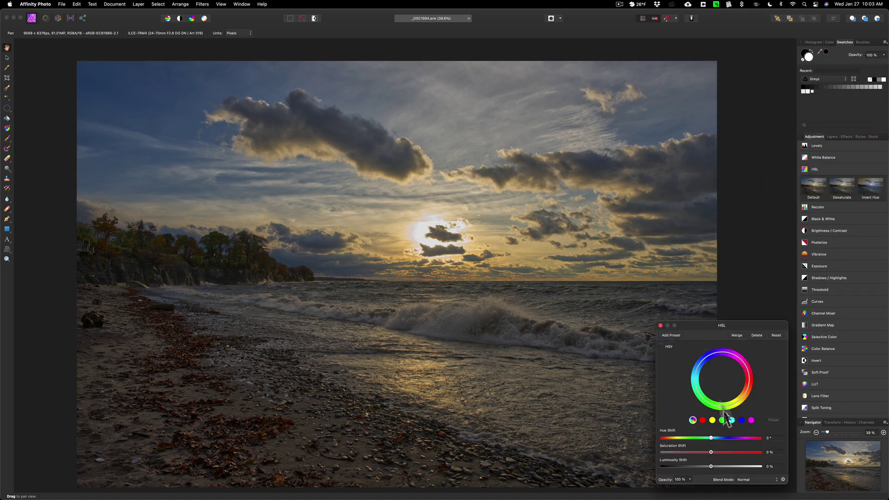
click(712, 420)
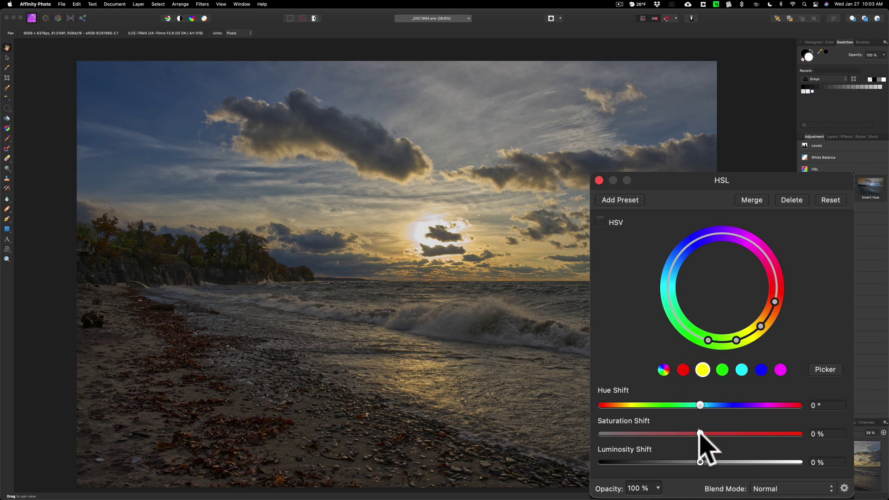
drag(700, 435, 697, 462)
click(760, 369)
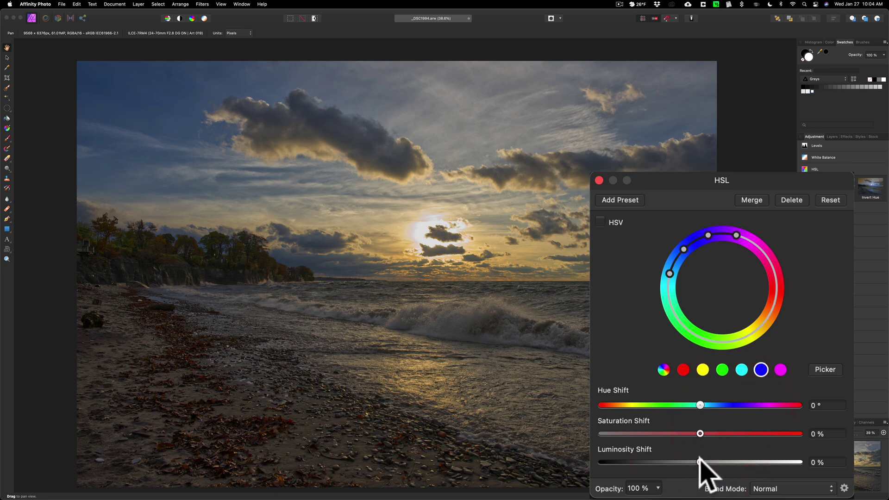
mouse_move(699, 462)
mouse_down()
mouse_move(681, 462)
mouse_move(695, 469)
mouse_up()
click(661, 325)
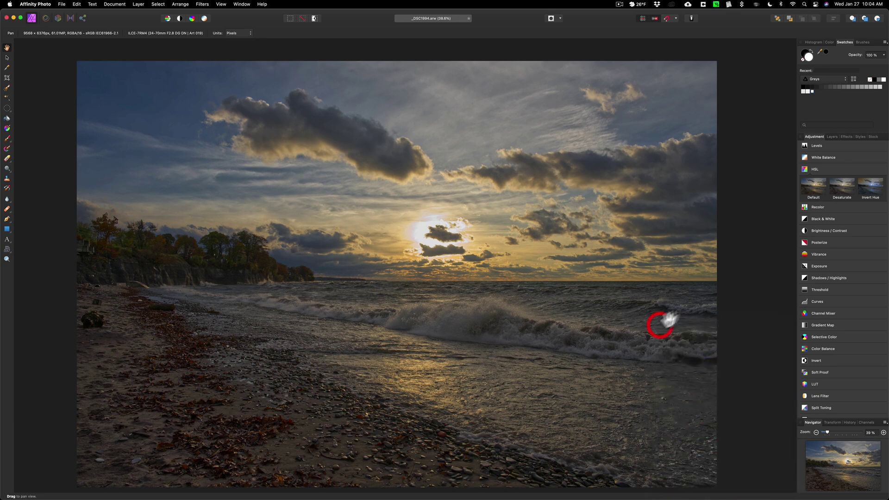
- Show the Layers panel to view the new HSL Shift layer above Background
click(829, 136)
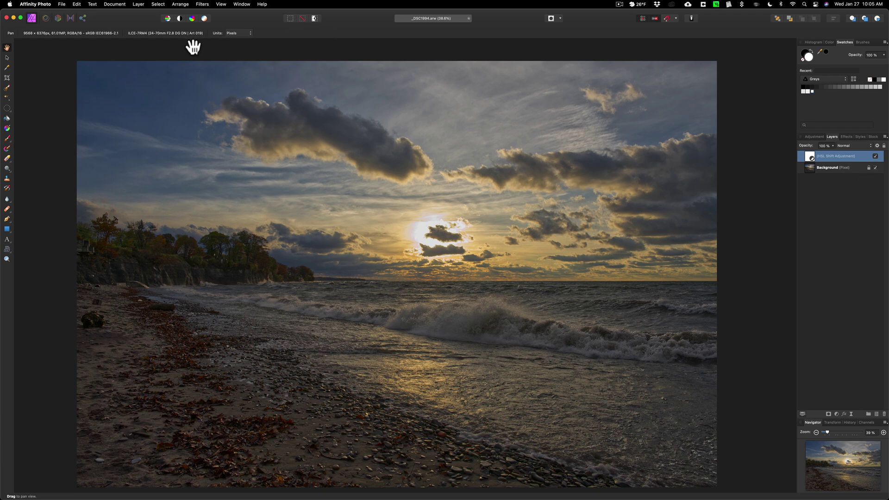
- Use Layer > Merge Visible to create a merged pixel layer on top
click(139, 4)
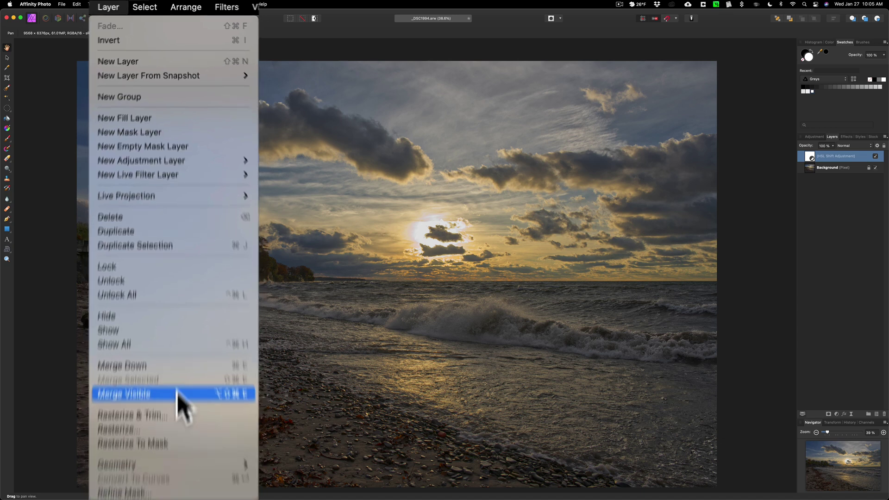
click(178, 393)
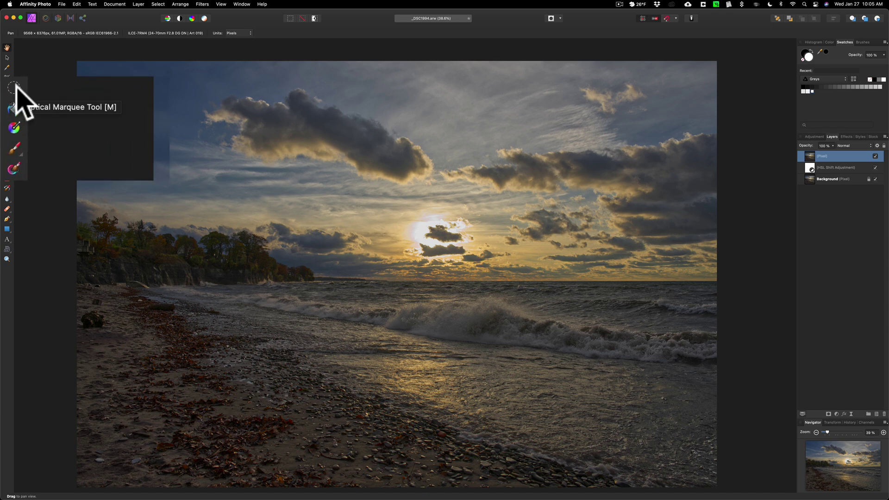
- Draw an elliptical marquee from the photo's top-left corner to its bottom-right corner
click(15, 87)
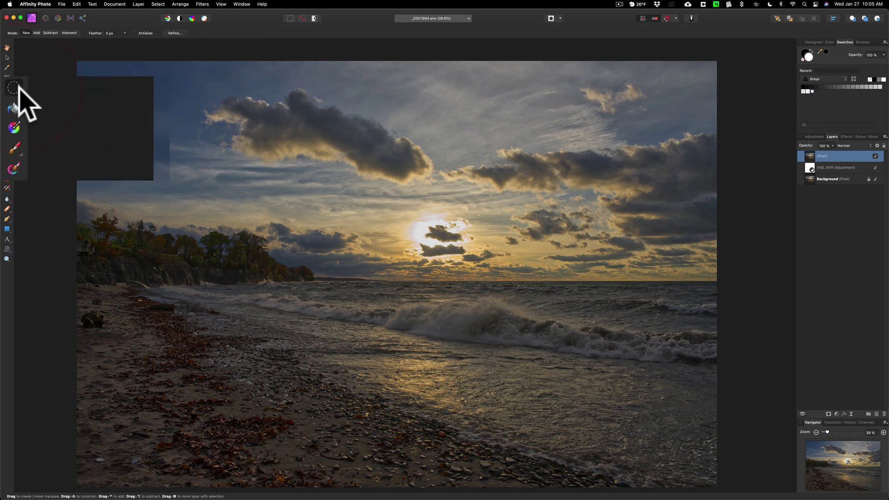
click(19, 88)
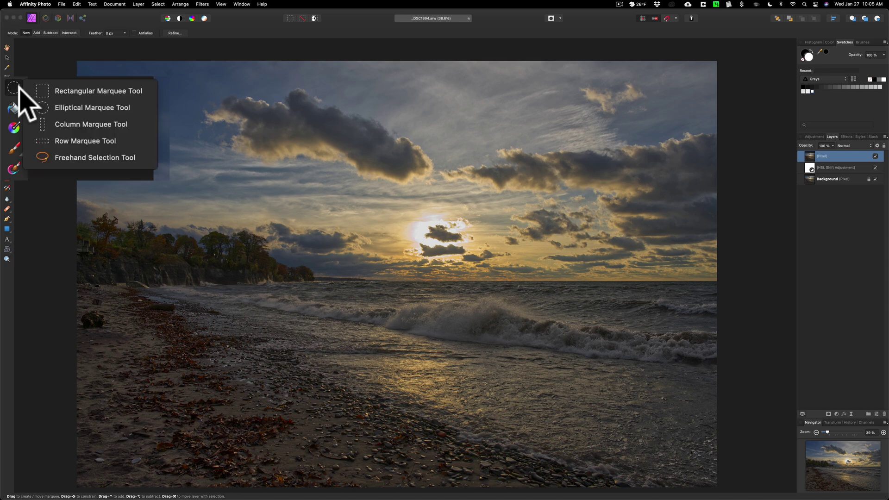
click(14, 106)
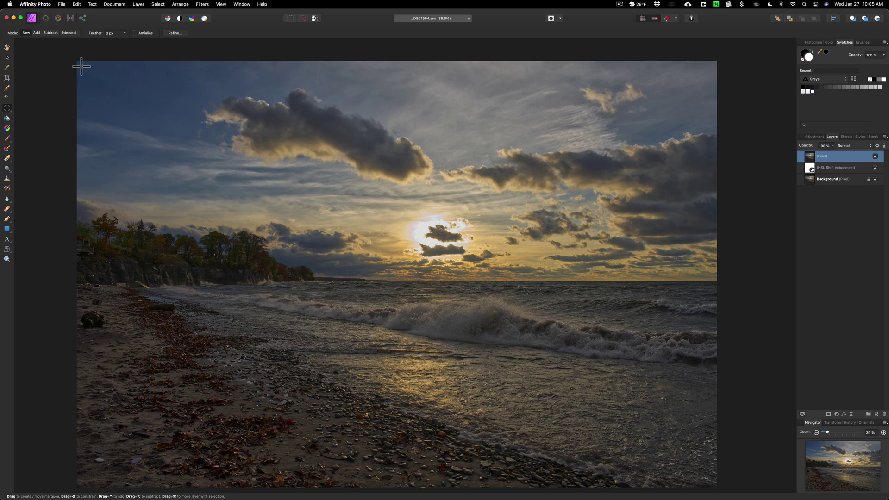
drag(81, 66, 711, 425)
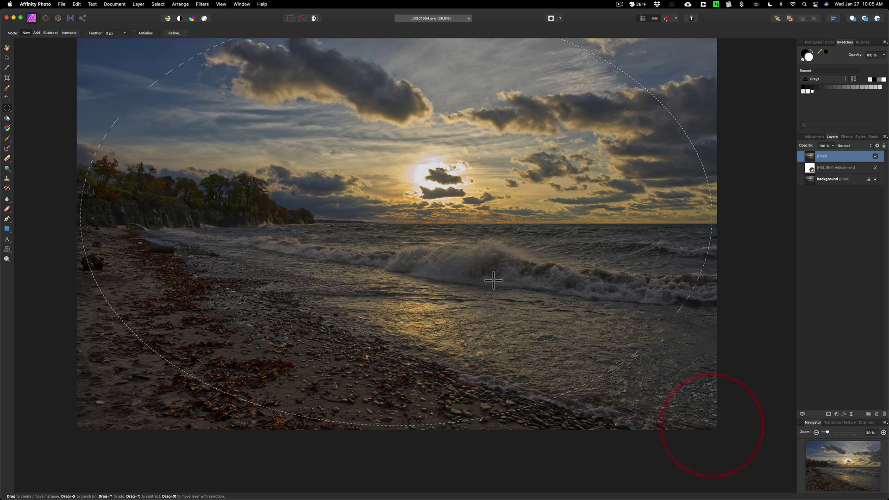
scroll(467, 294, up, 3)
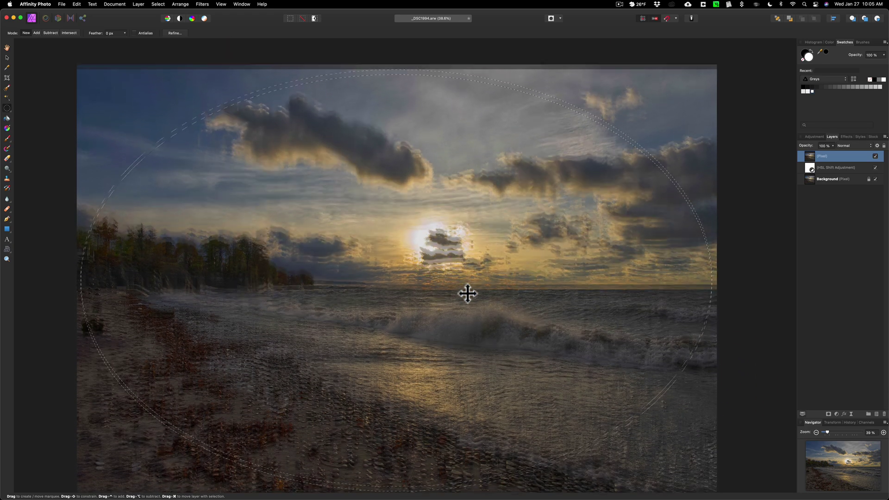
scroll(467, 293, down, 1)
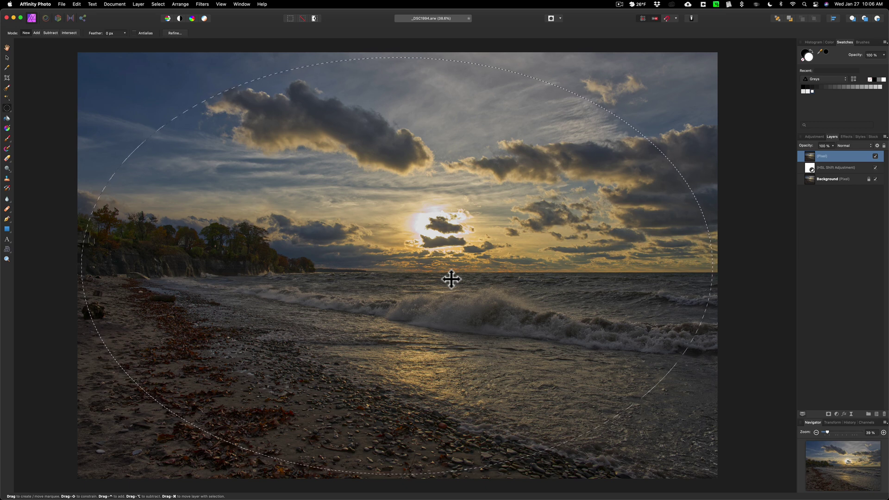
- Invert the ellipse selection onto the photo's edges and feather it with a 580.1 px radius
key(shift)
key(super+shift+i)
click(159, 5)
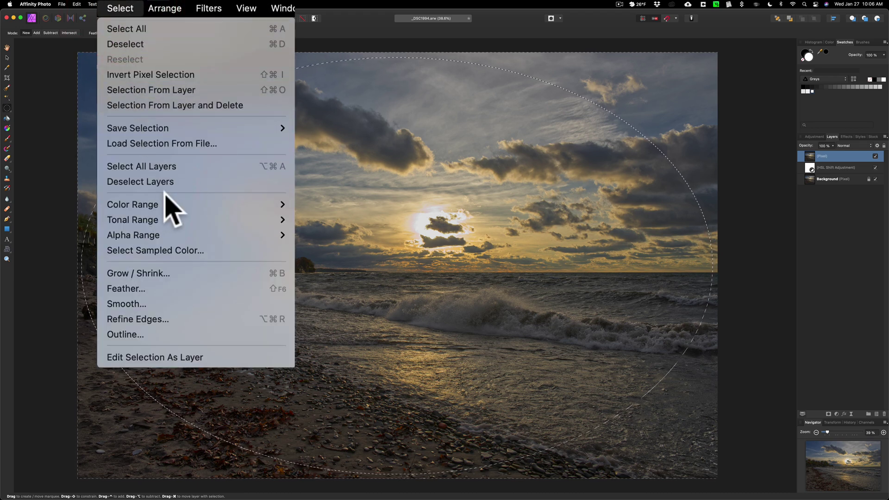
click(173, 289)
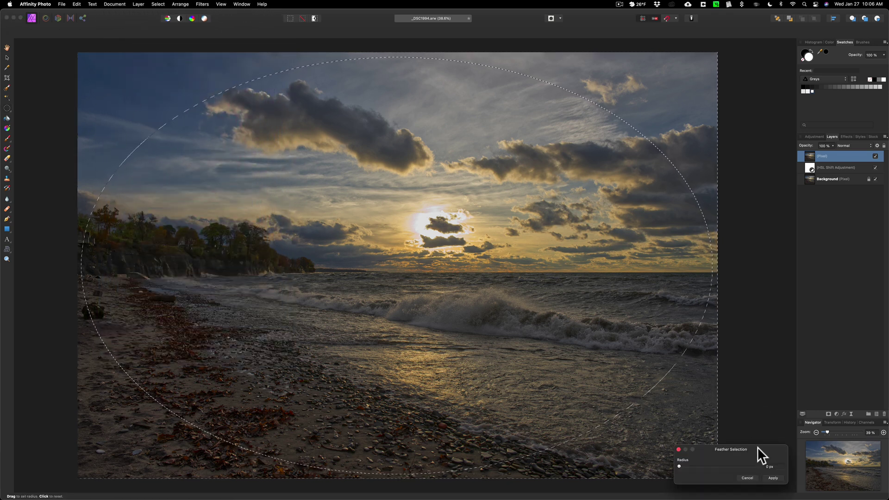
drag(758, 447, 413, 149)
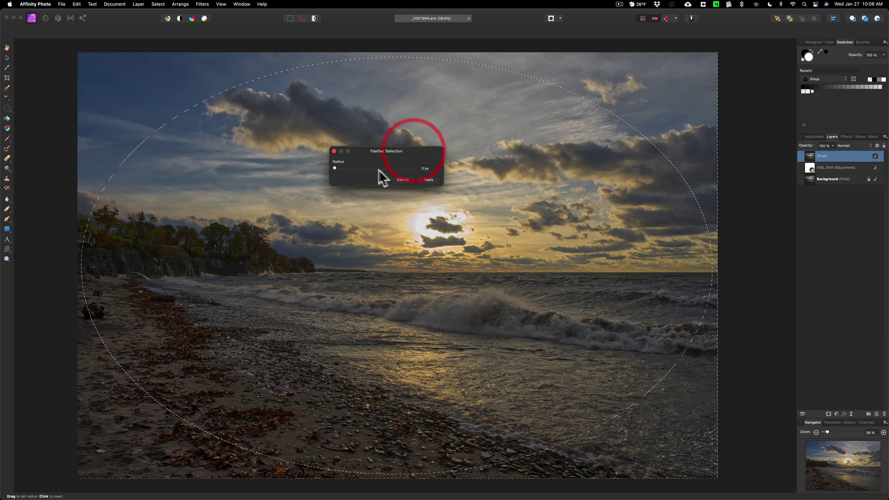
drag(334, 169, 397, 169)
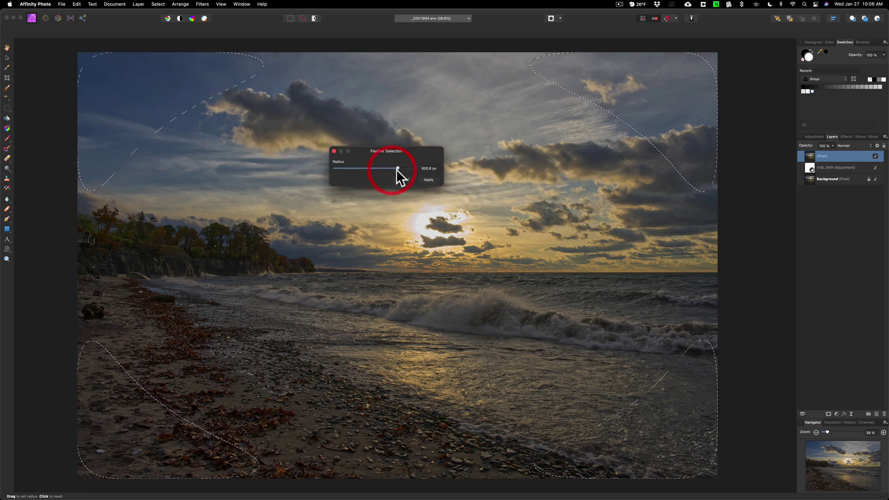
click(427, 180)
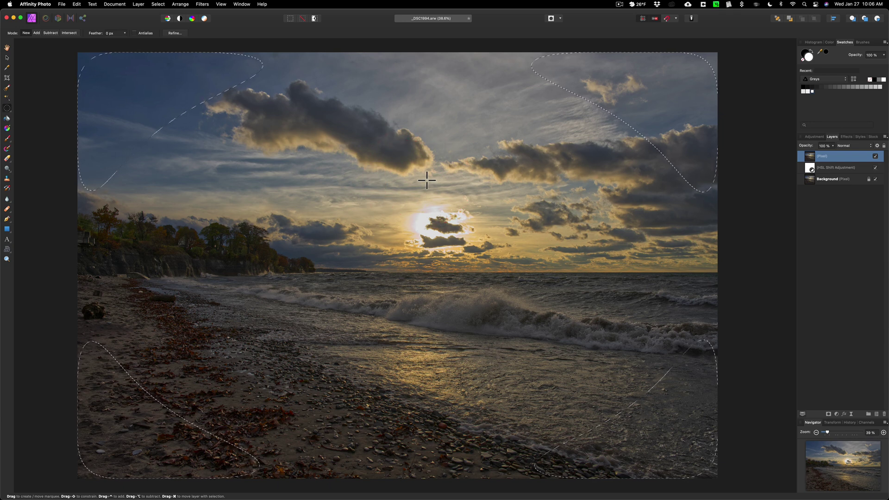
click(814, 136)
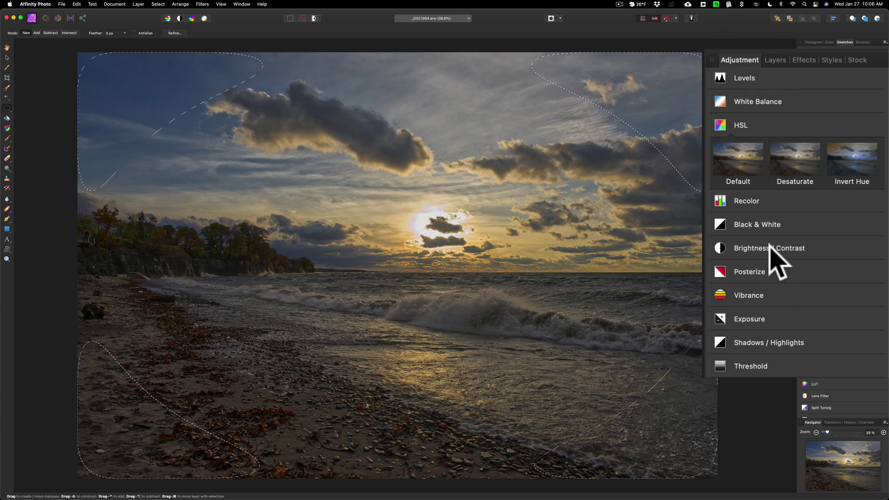
- Add an Exposure adjustment to the feathered edge selection, setting exposure to 0.124
click(761, 319)
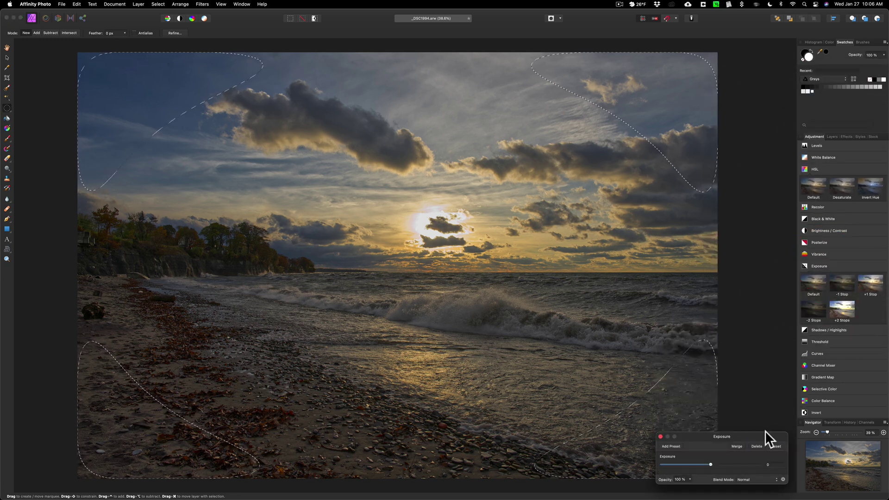
drag(760, 422, 478, 195)
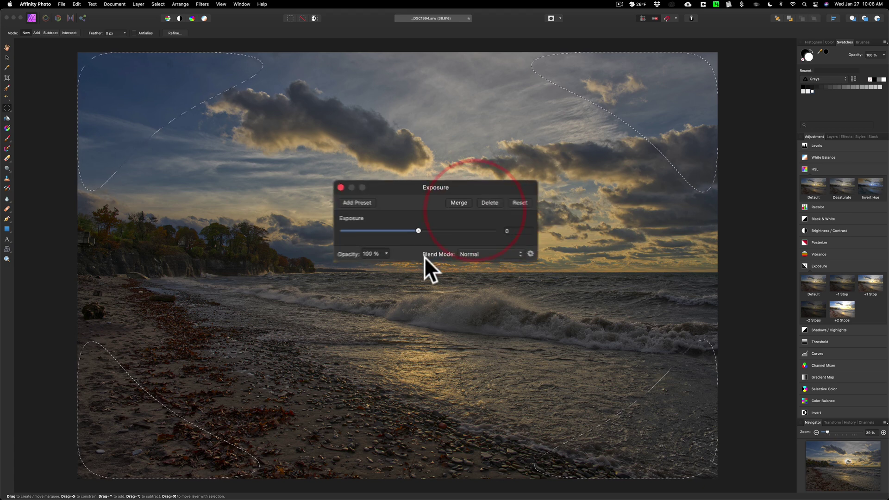
mouse_move(412, 234)
mouse_down()
mouse_move(335, 233)
mouse_move(415, 234)
mouse_up()
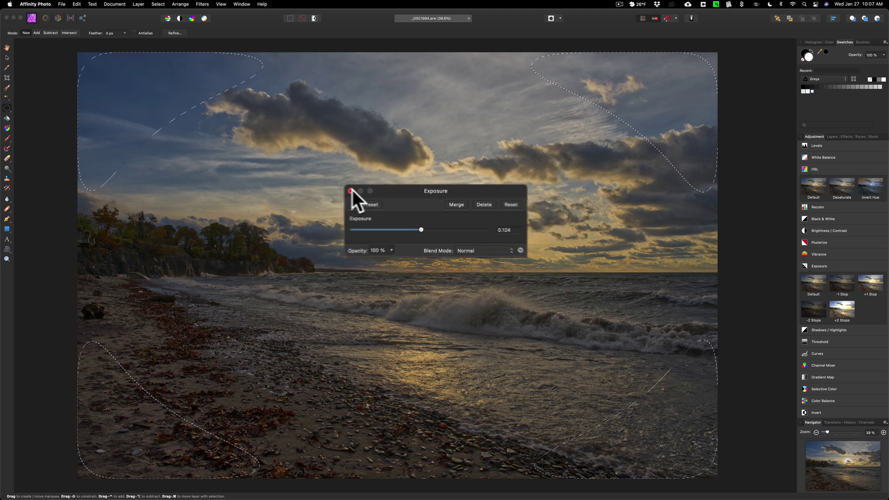
- Close the Exposure settings and deselect everything with Cmd+D
key(Return)
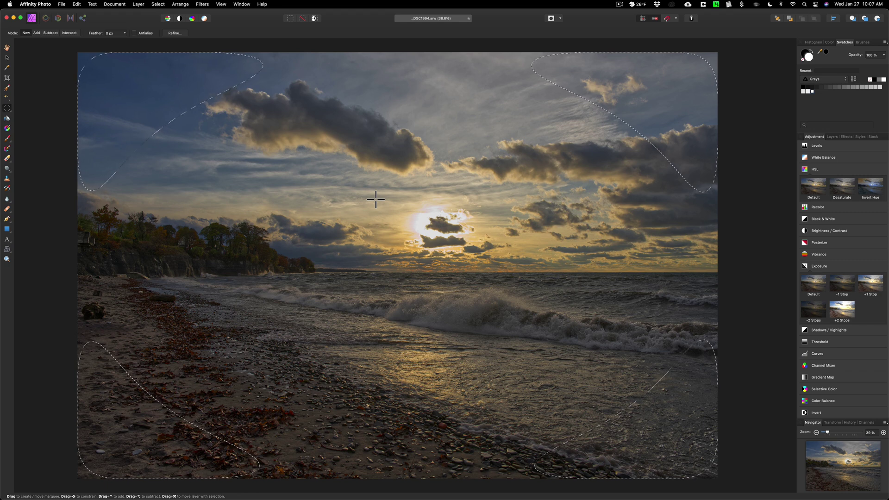
key(super)
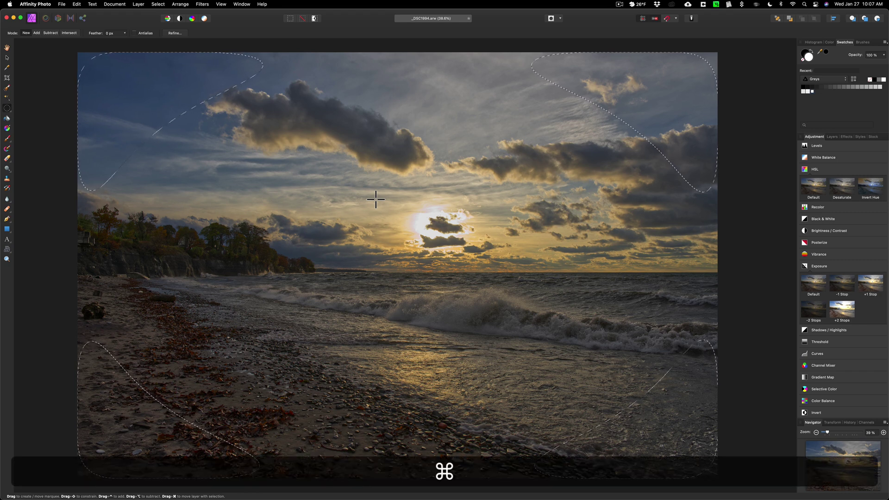
key(super+d)
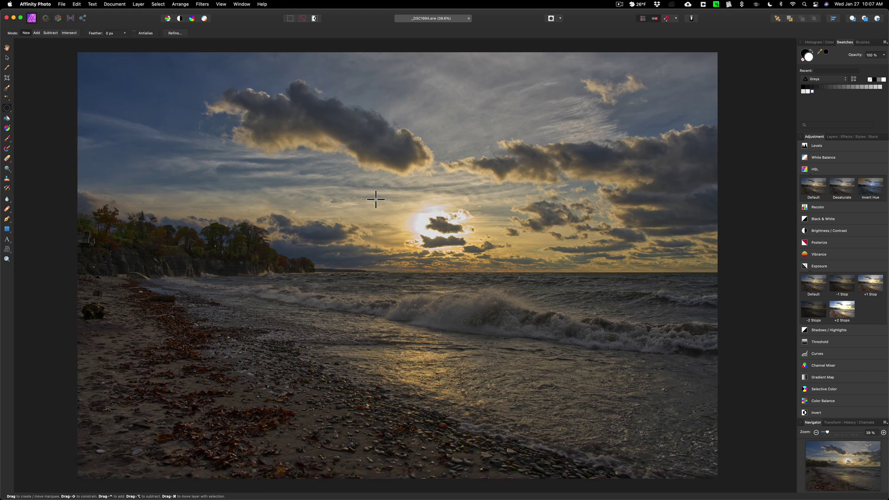